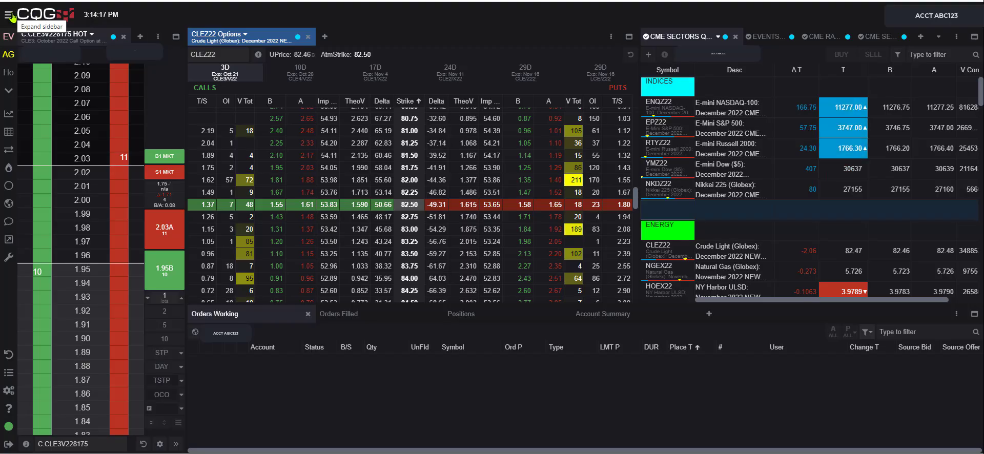
Expand the sidebar and open the Spread Builder from the Trade section.
click(9, 15)
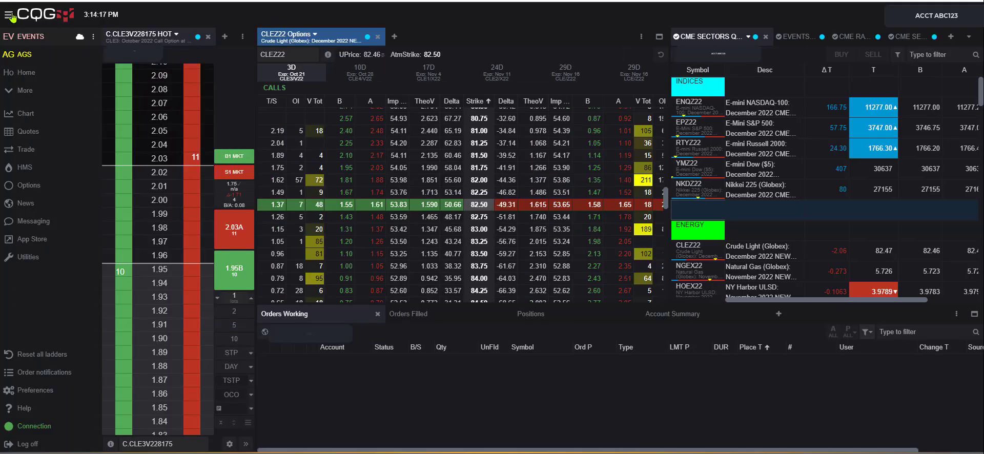
click(36, 151)
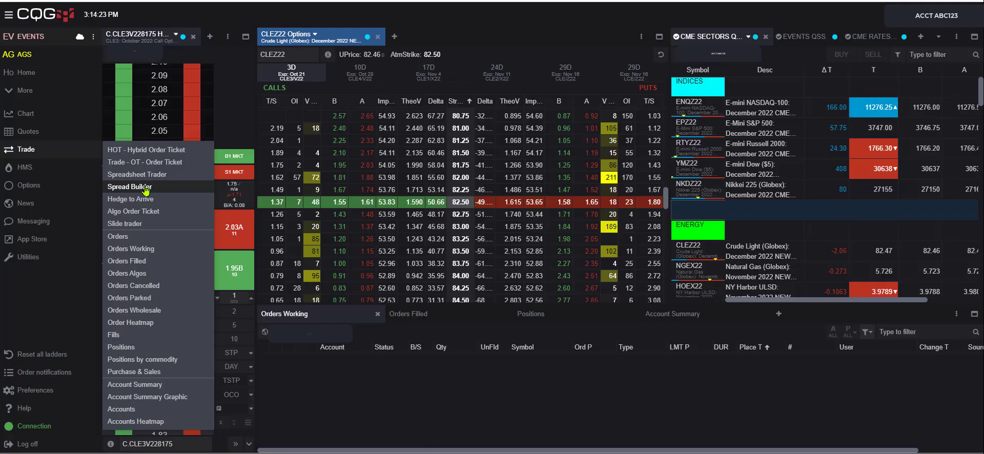
click(146, 187)
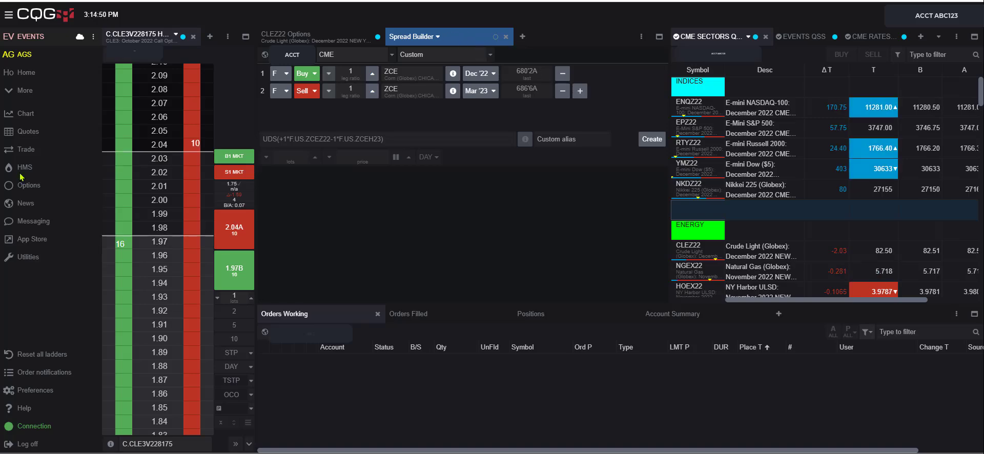
Link the Spread Builder to the Blue group and confirm the C.CLE3V228175 ladder also uses Blue.
click(495, 38)
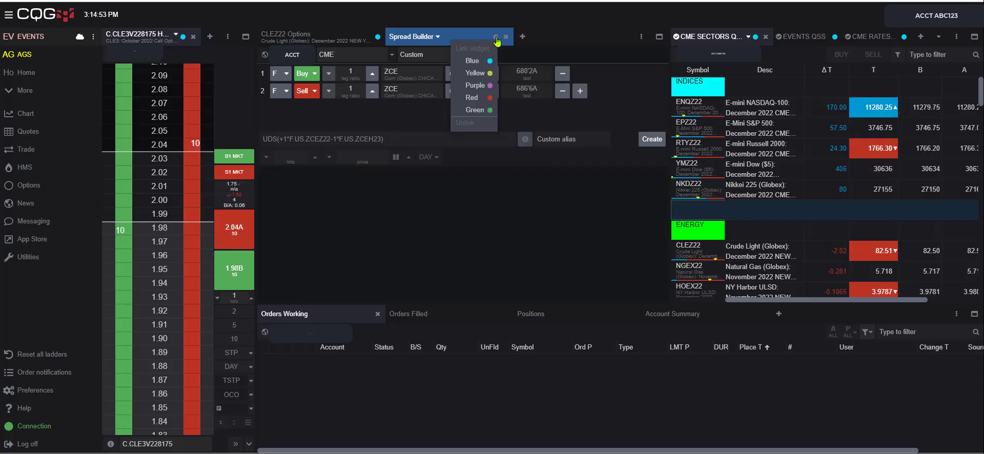
click(480, 62)
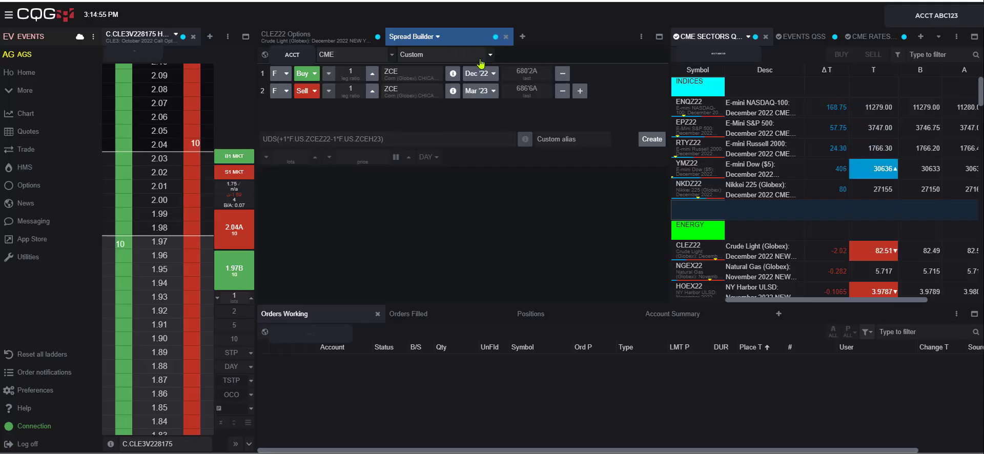
click(183, 38)
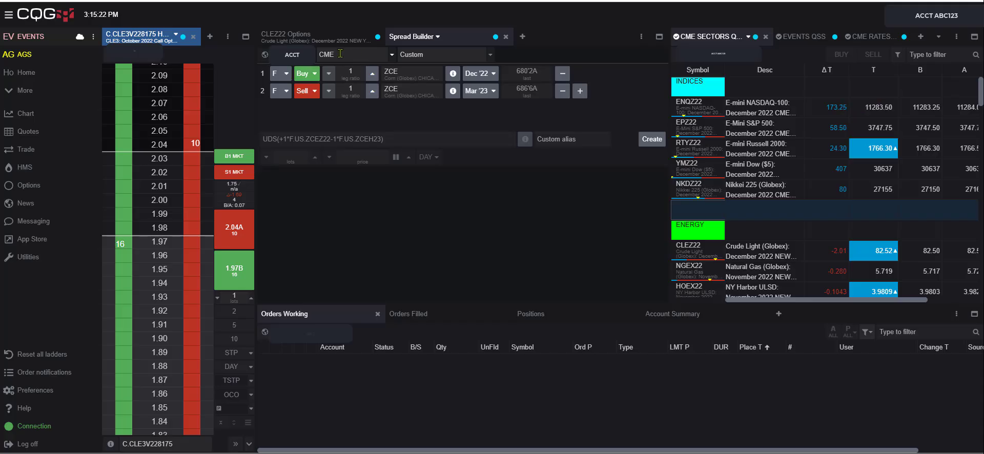
Keep CME as the exchange for the spread.
click(392, 56)
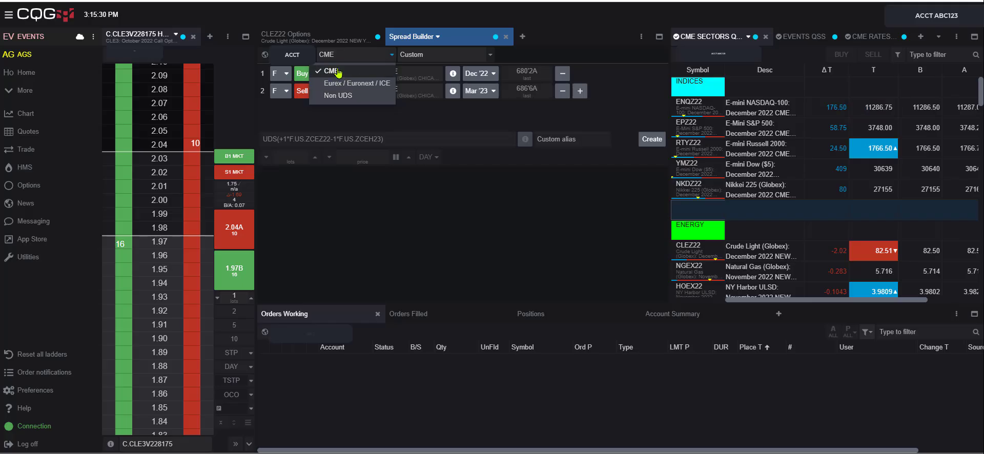
click(337, 71)
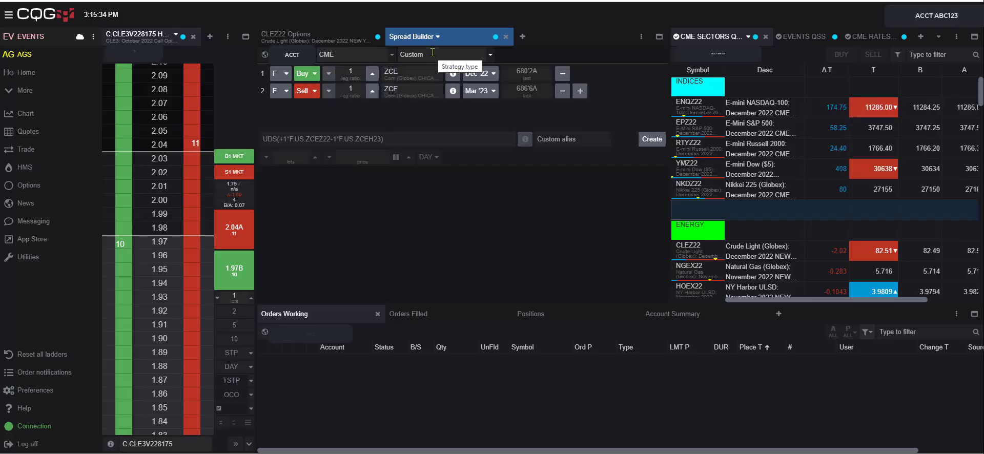
Set the strategy type to Bull Call Spread, buying the CLE Dec '22 8250 call and selling the 8300 call.
click(491, 56)
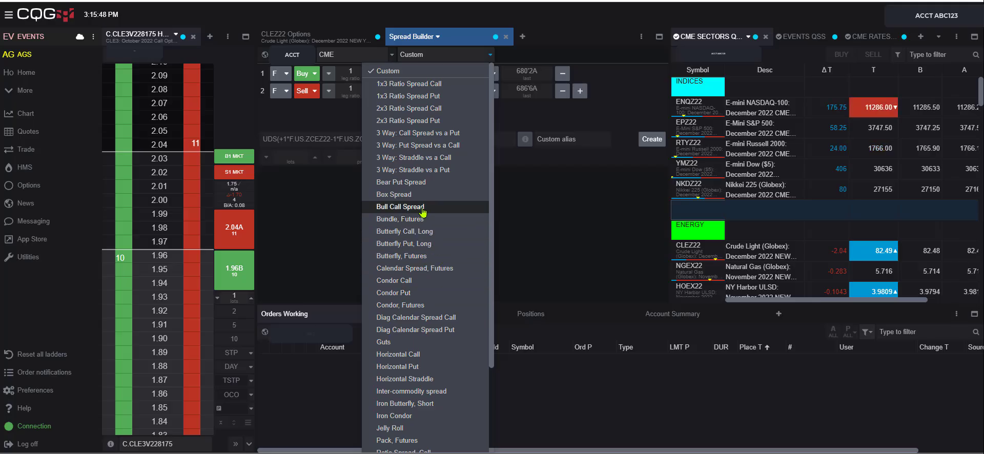
click(409, 207)
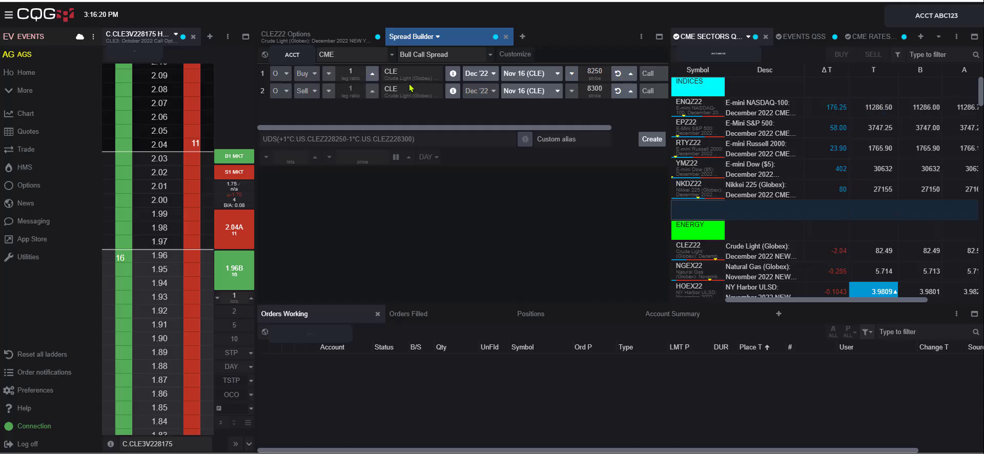
click(405, 71)
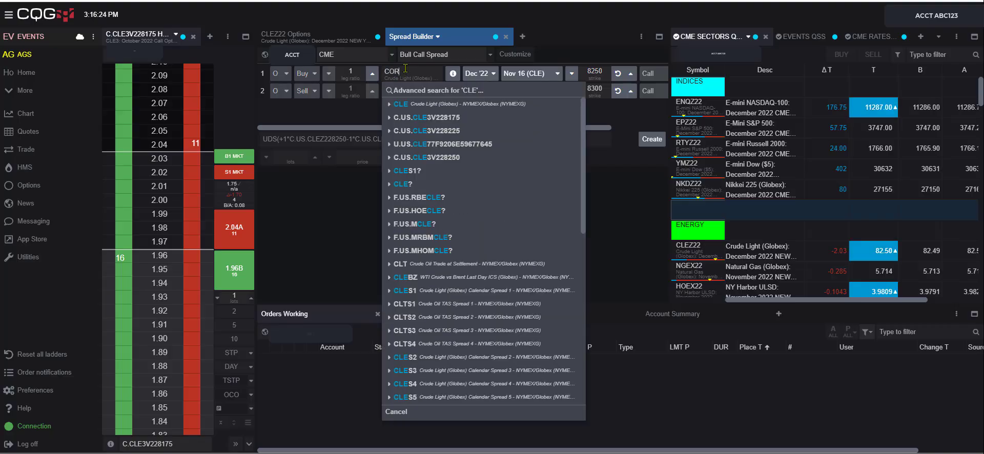
text(CORN)
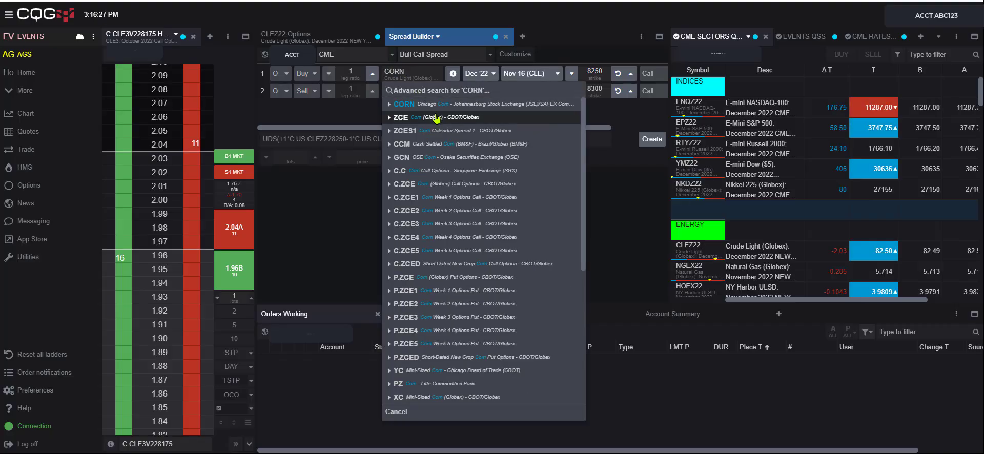
click(403, 70)
click(432, 71)
text(CLE)
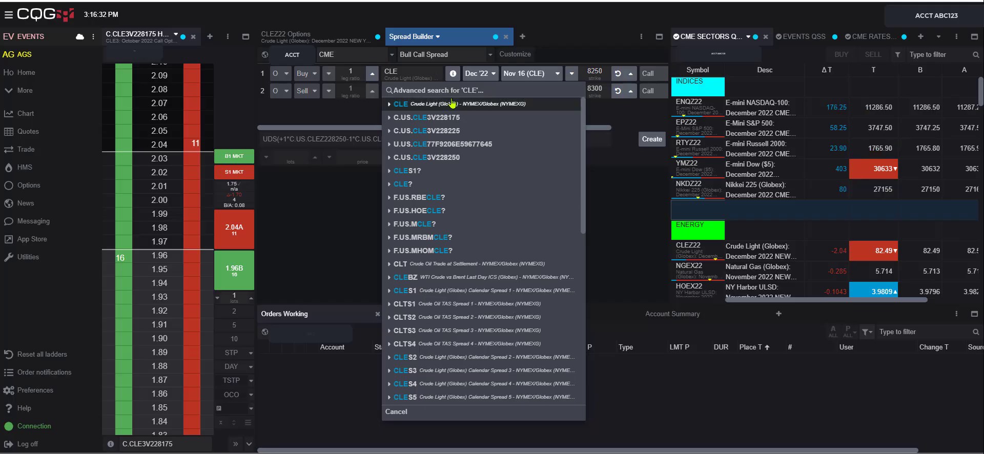
click(451, 104)
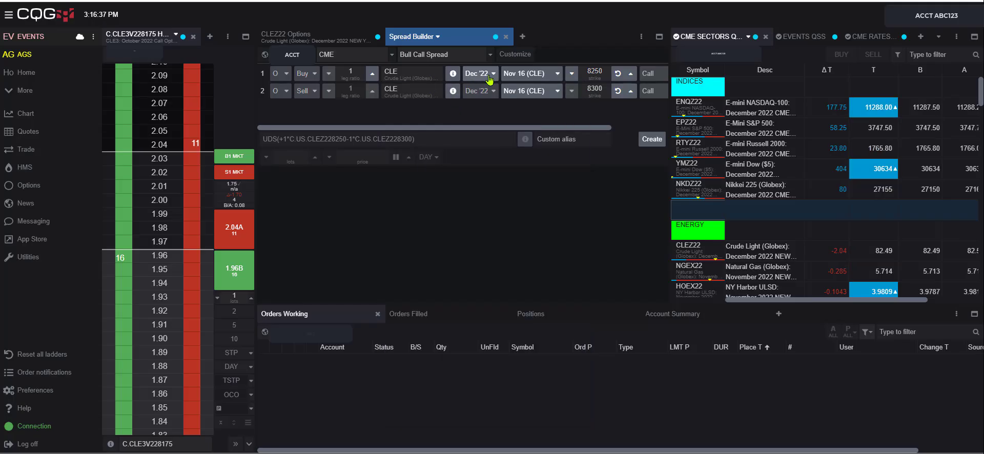
click(488, 78)
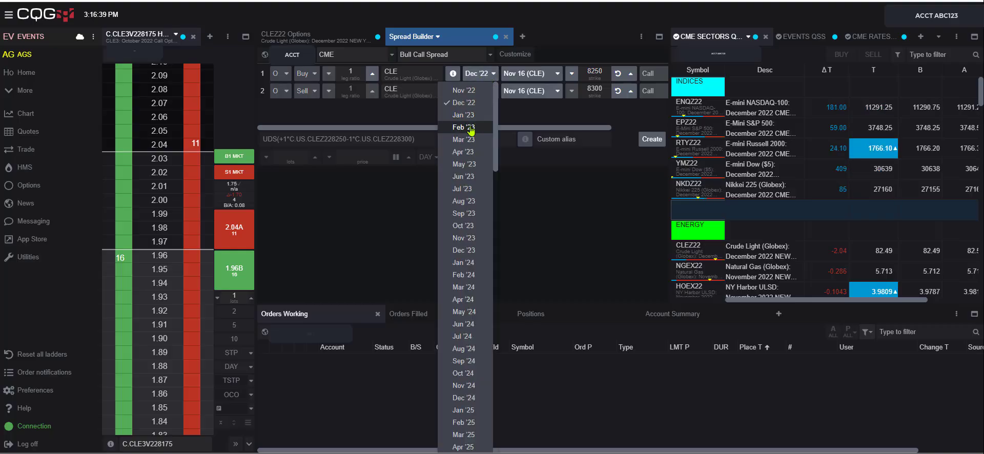
click(550, 79)
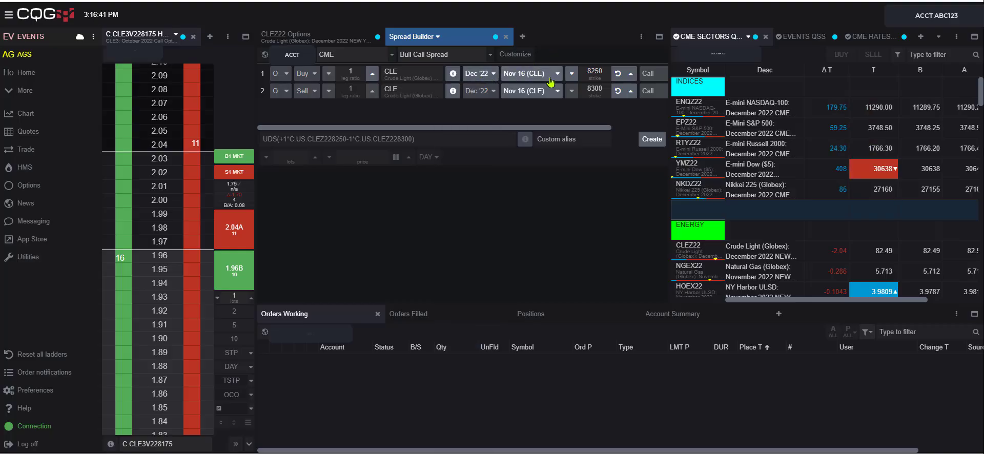
click(551, 77)
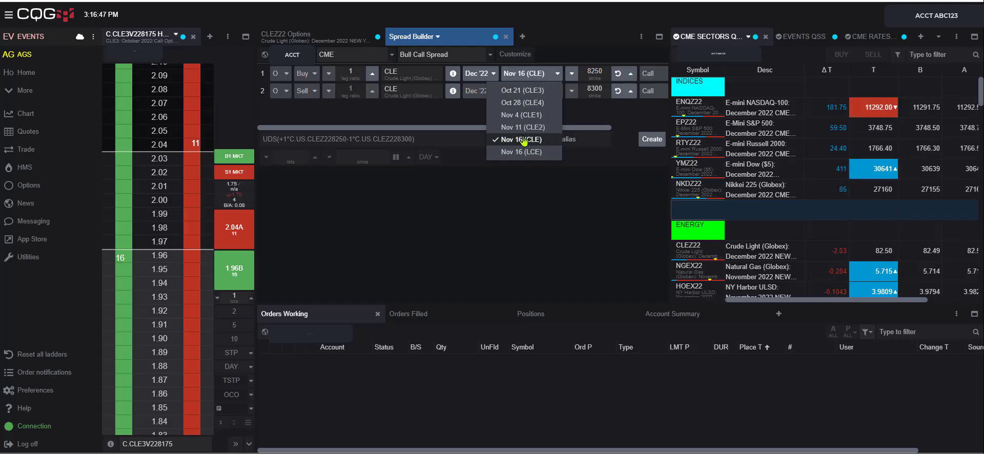
click(524, 140)
Step the leg 1 strike so the spread buys the 8200 call and sells the 8400 call.
click(630, 74)
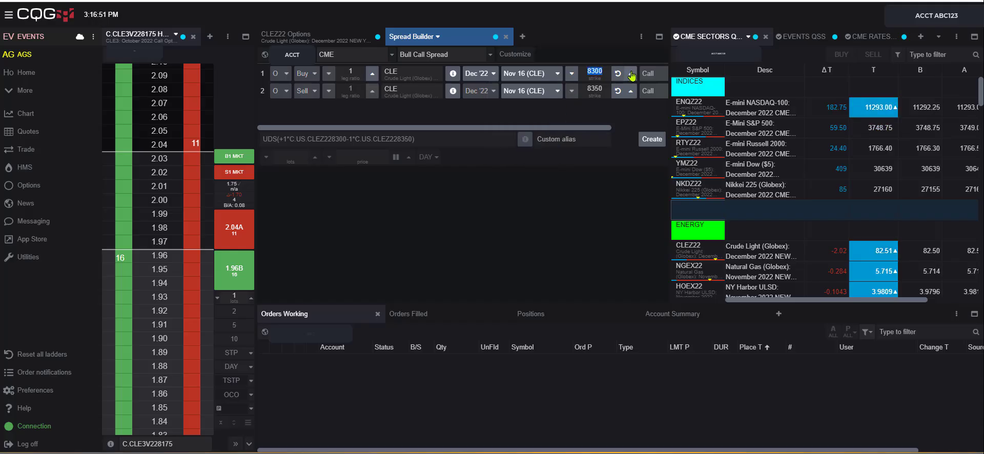
click(573, 75)
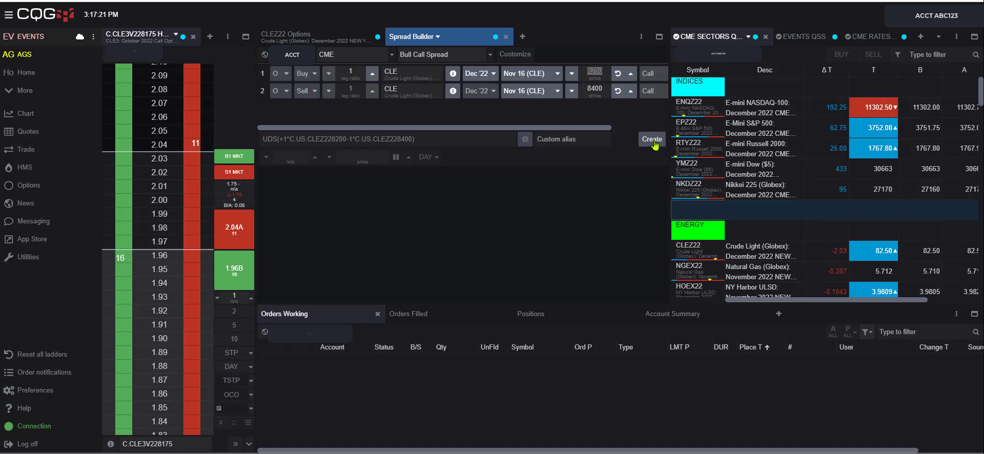
Create the 8200/8400 bull call spread, quoted on the ladder at 0.95 ask and 0.94 bid.
click(652, 140)
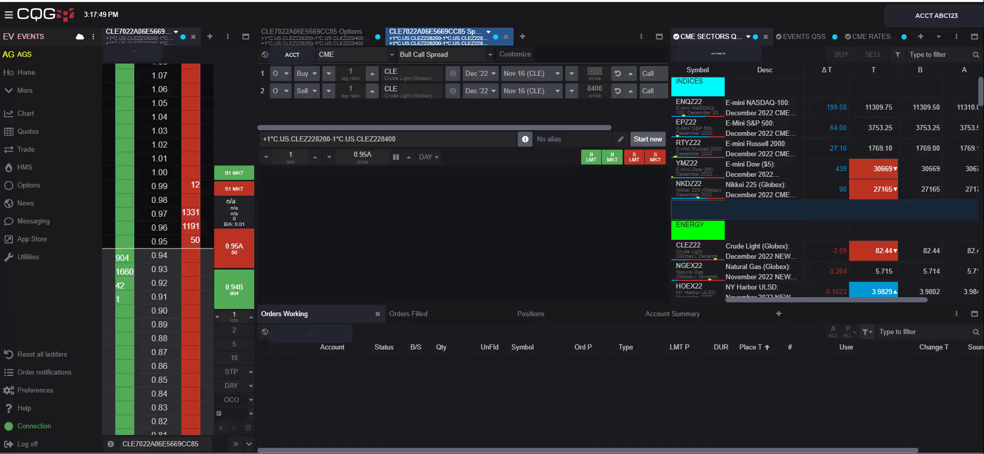
Reveal the full symbol U.US.CLE7022A06E5669CC85, then call up the menu for the empty quotes row.
click(426, 144)
key(ctrl+c)
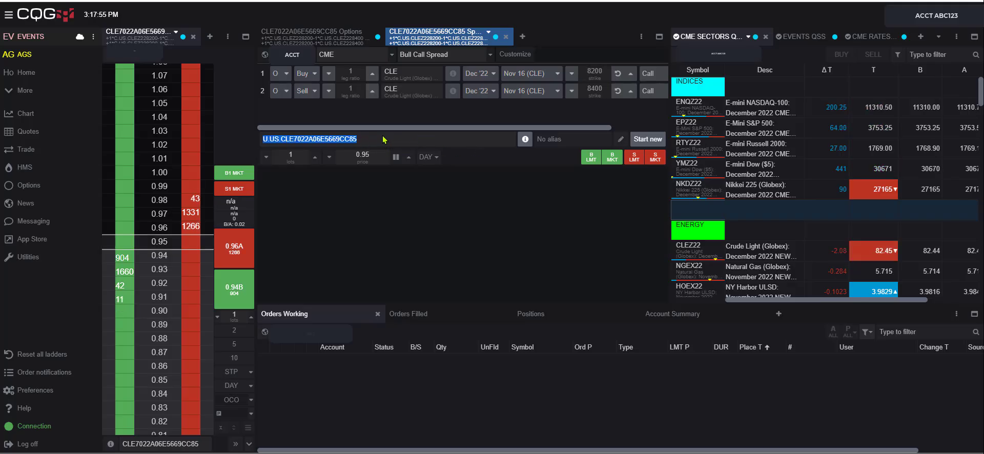
right_click(701, 210)
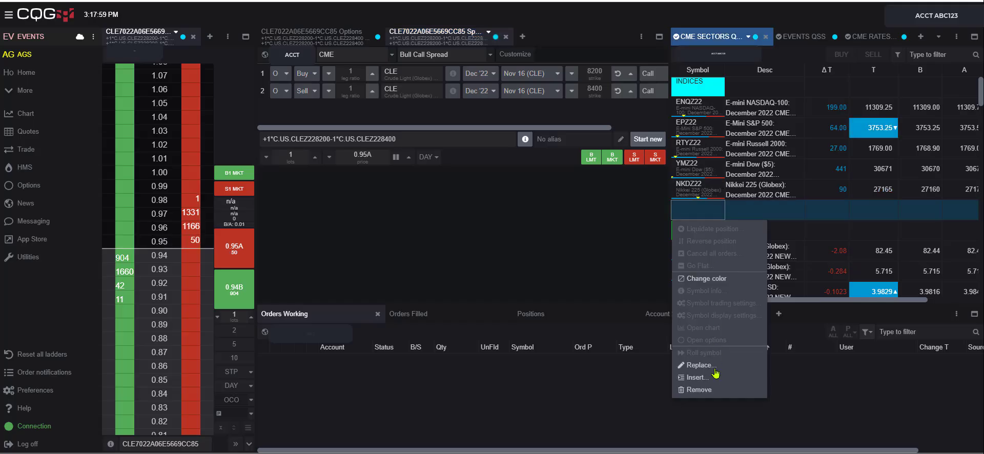
Add the pasted CLE7022A06E5669CC85 symbol to the empty quotes row beneath NKDZ22.
click(696, 378)
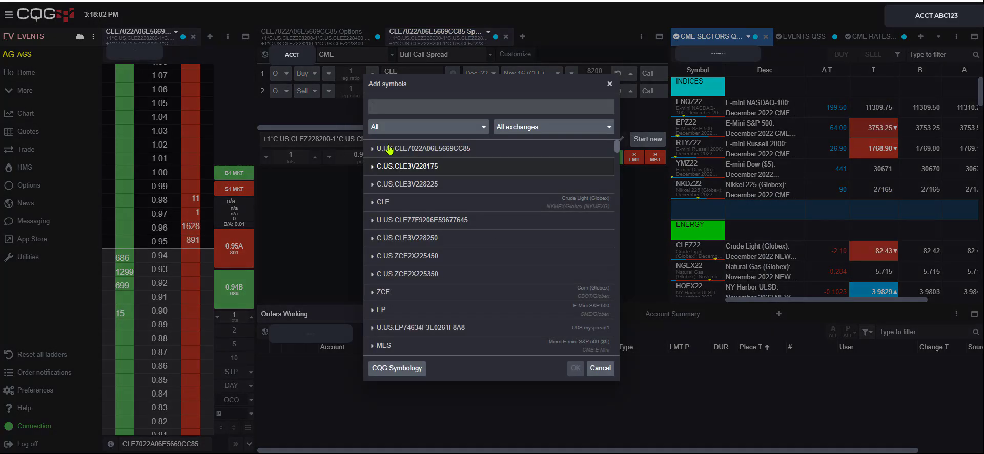
key(ctrl+v)
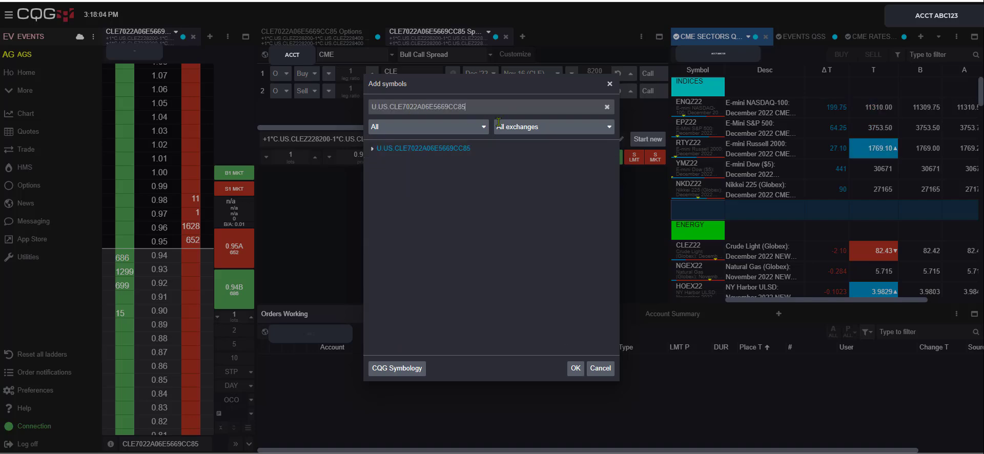
click(575, 368)
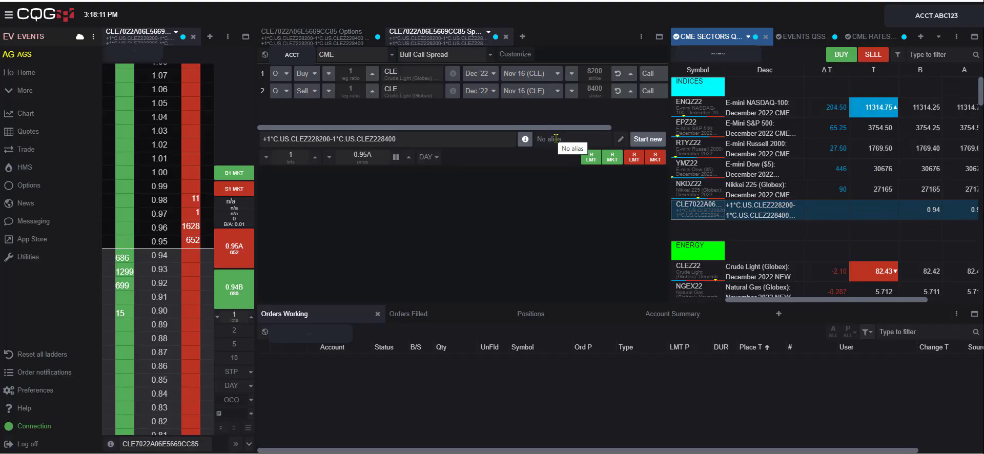
Recreate the 8200/8400 spread with the custom alias 'mytestuds', producing UDS.mytestuds.
click(641, 140)
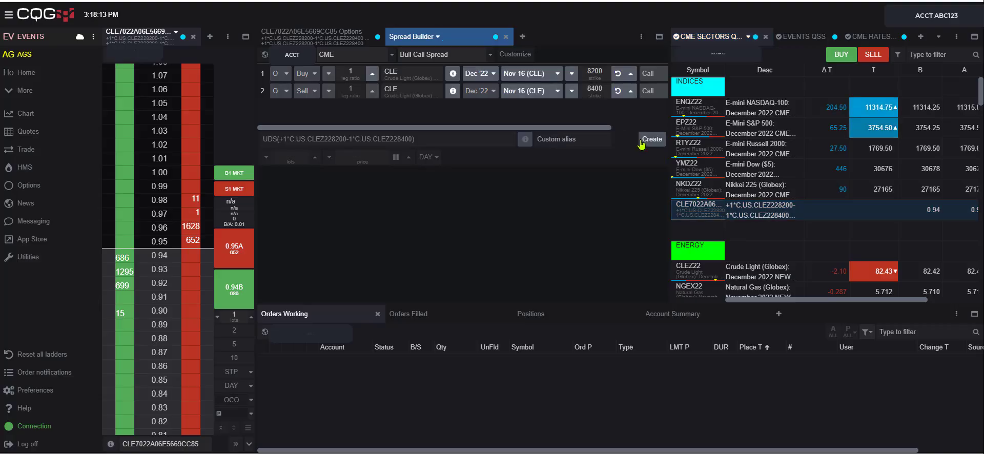
click(576, 138)
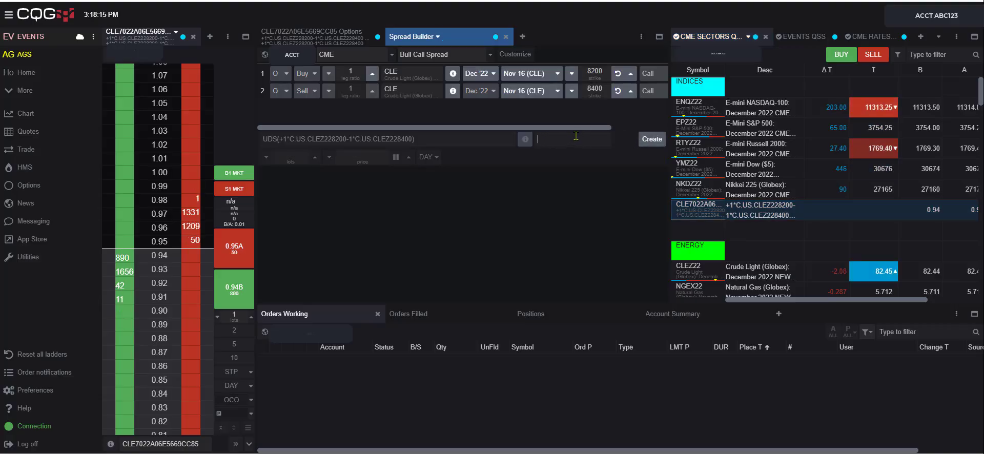
text(mytestuds)
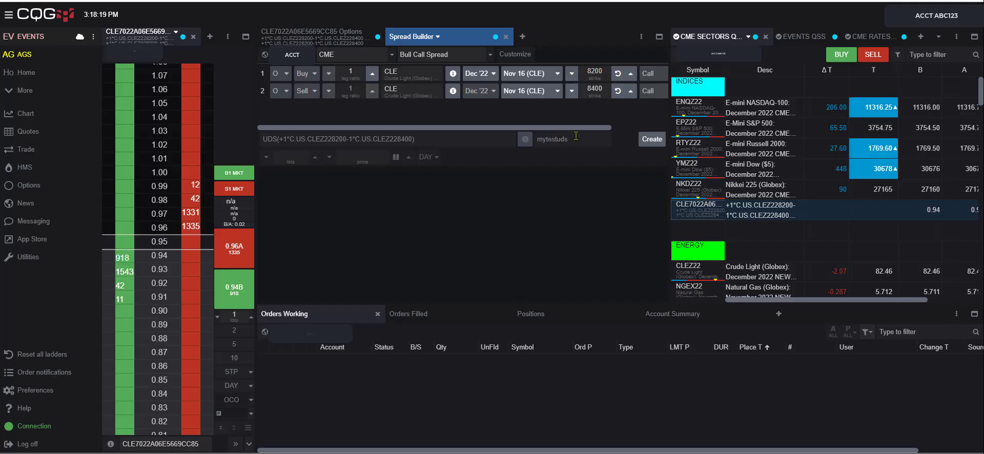
click(649, 141)
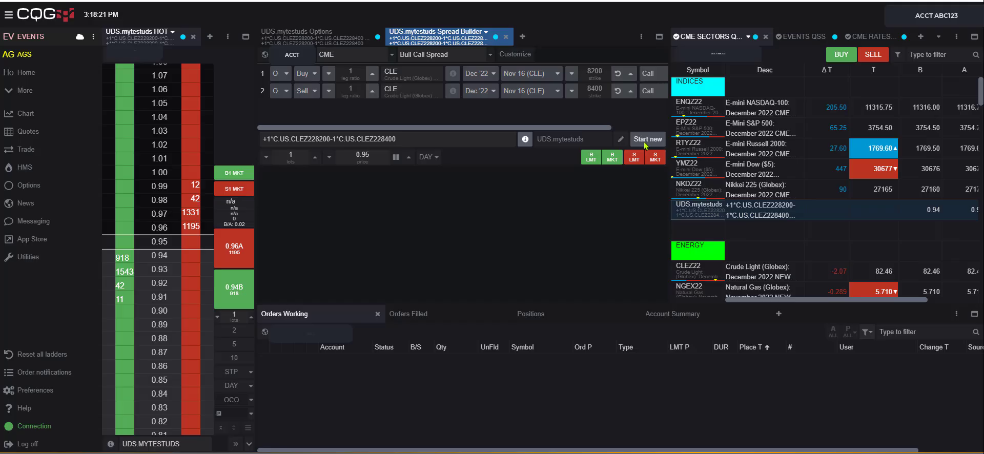
Insert UDS.mytestuds into the empty CME Sectors quotes row below the existing entry.
right_click(695, 236)
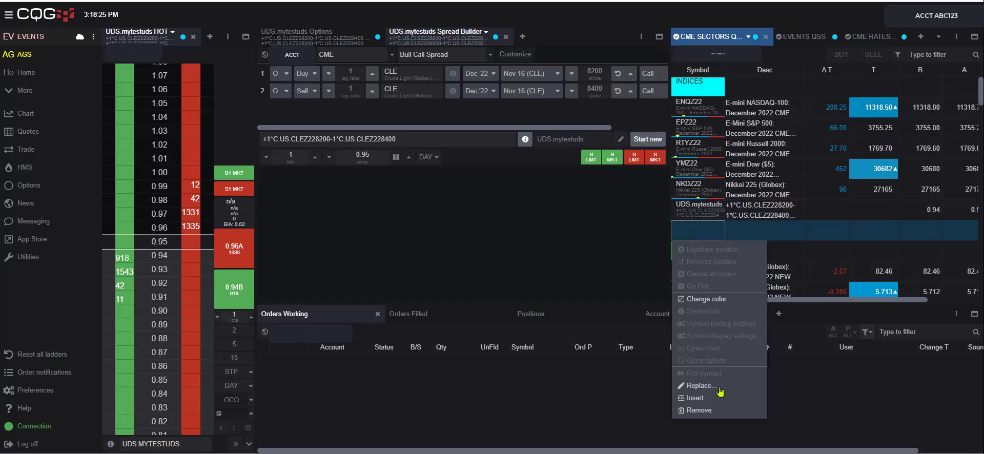
click(697, 398)
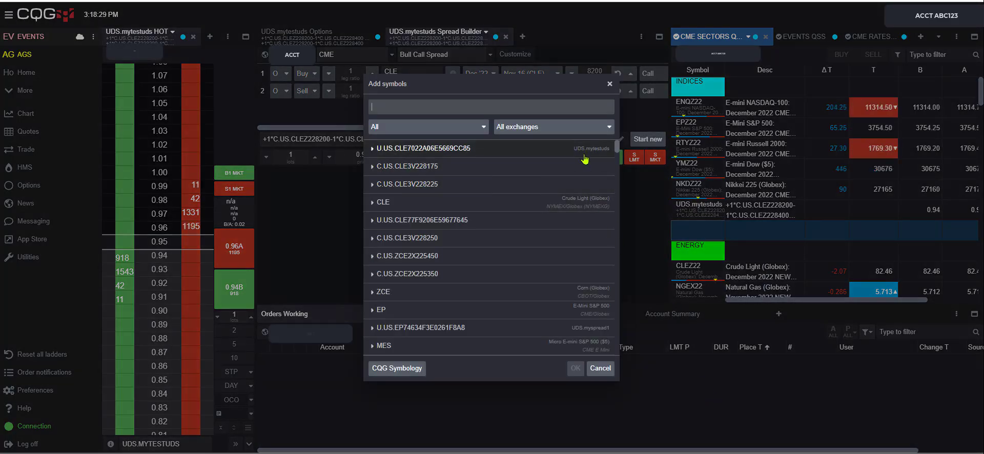
click(461, 150)
click(575, 368)
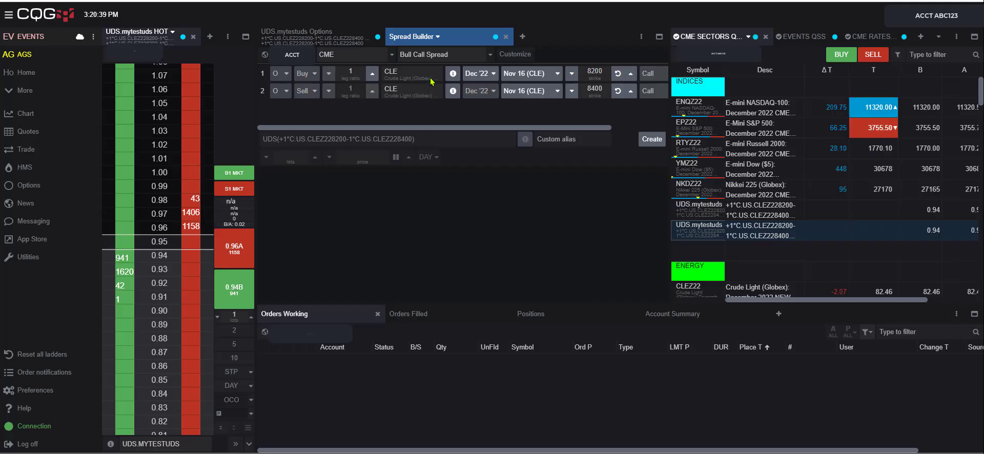
Create a Custom CLE futures calendar spread buying Dec '23 and selling Dec '24.
click(491, 55)
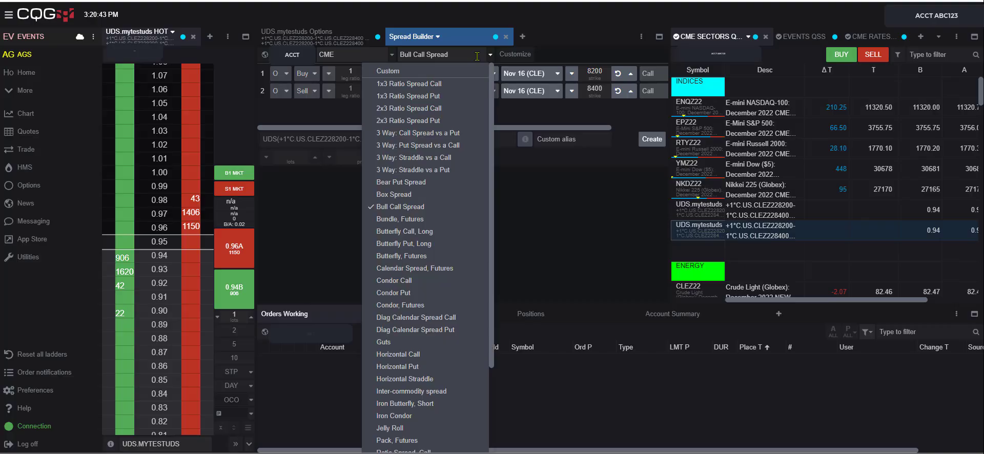
click(386, 73)
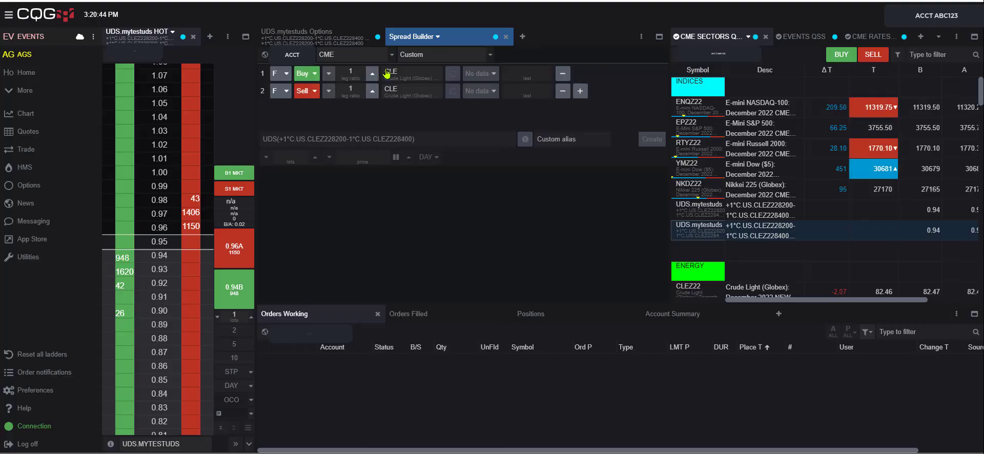
click(282, 77)
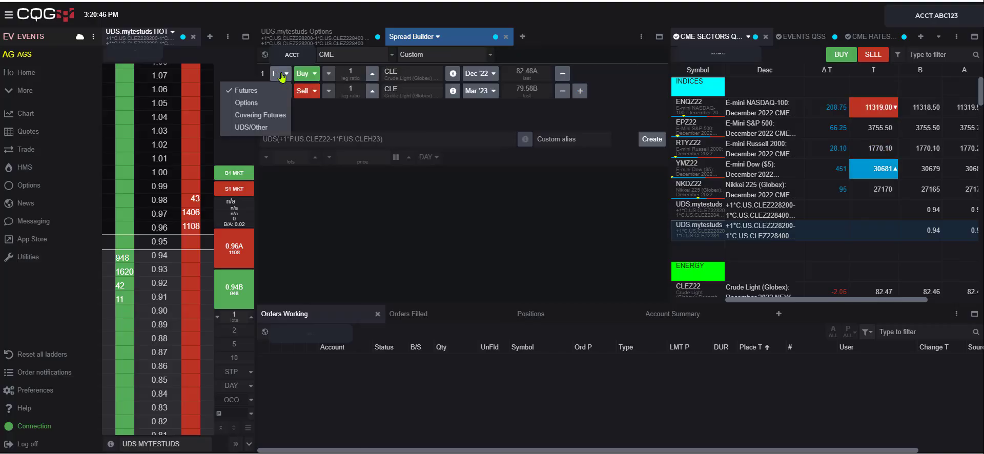
click(252, 93)
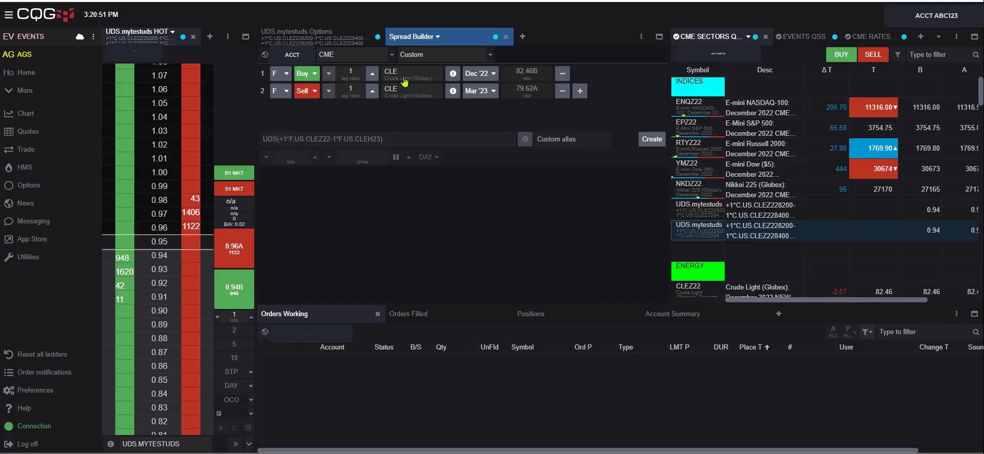
click(491, 74)
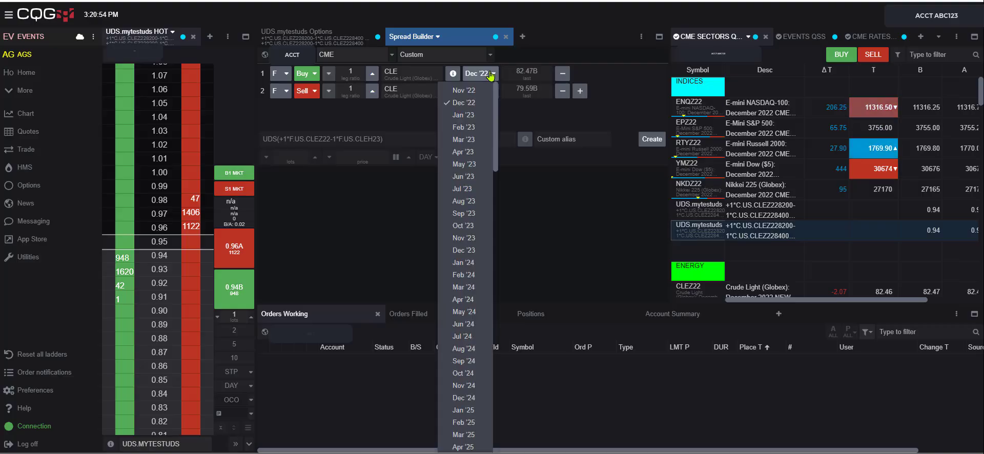
click(482, 250)
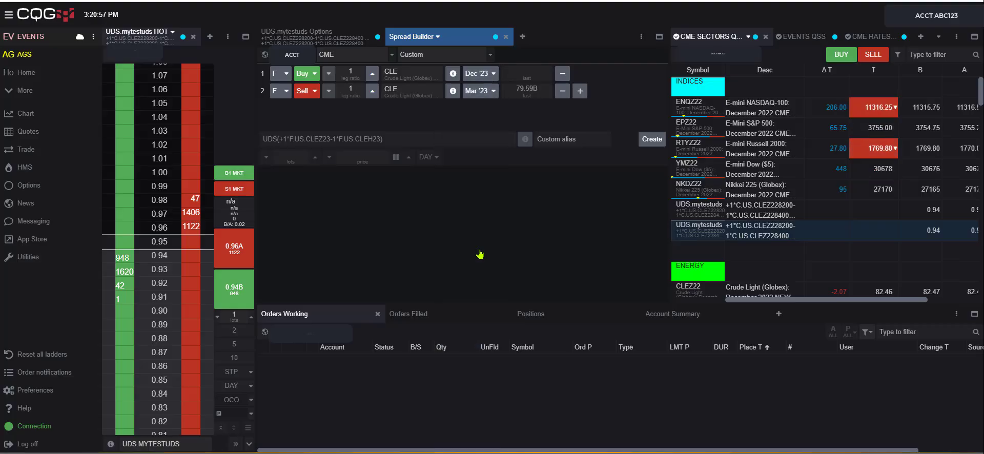
click(492, 91)
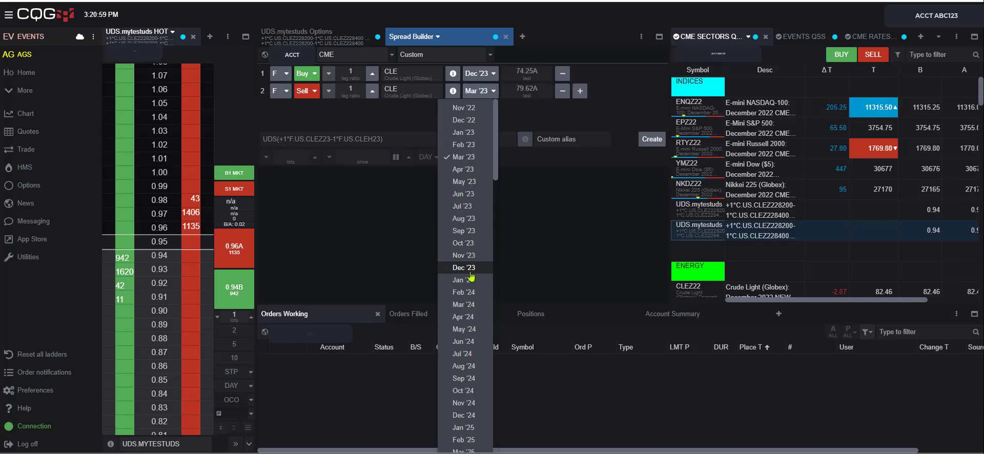
click(467, 415)
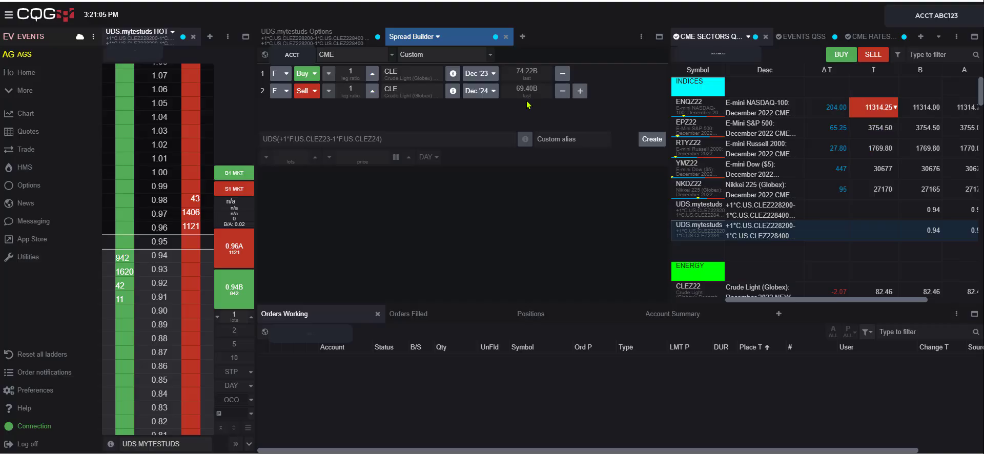
click(647, 140)
Check that the spread resolved to exchange symbol F.US.CLES12Z23, then clear the selection.
click(299, 139)
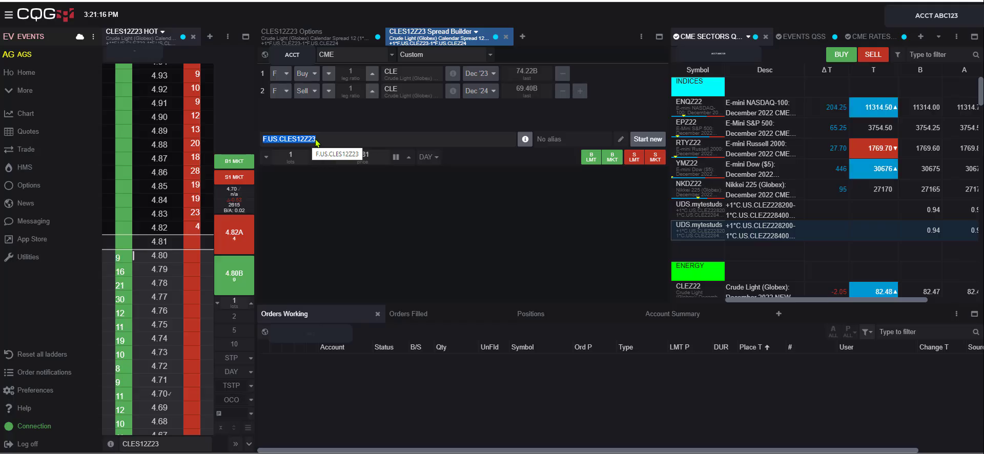
click(332, 140)
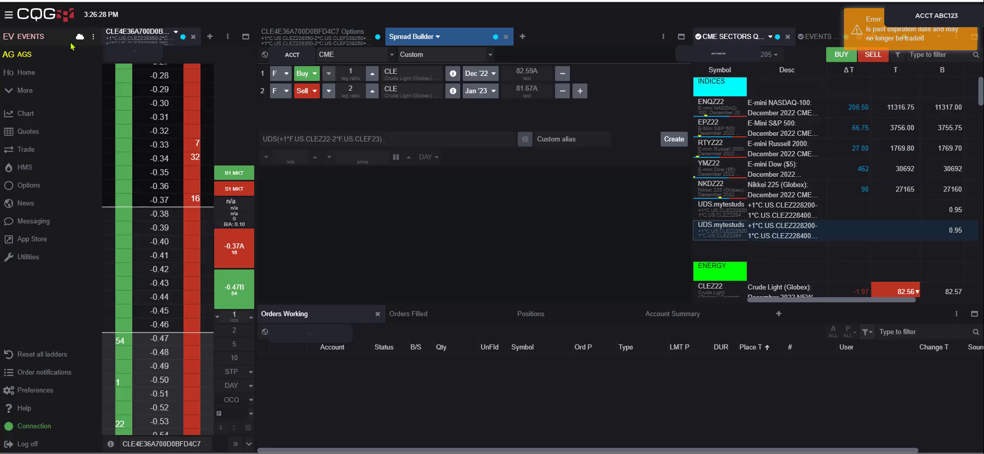
Collapse the sidebar and make both legs options: buy 1 Dec '22 8350 call, sell 2 Jan '23 8250 calls.
click(9, 17)
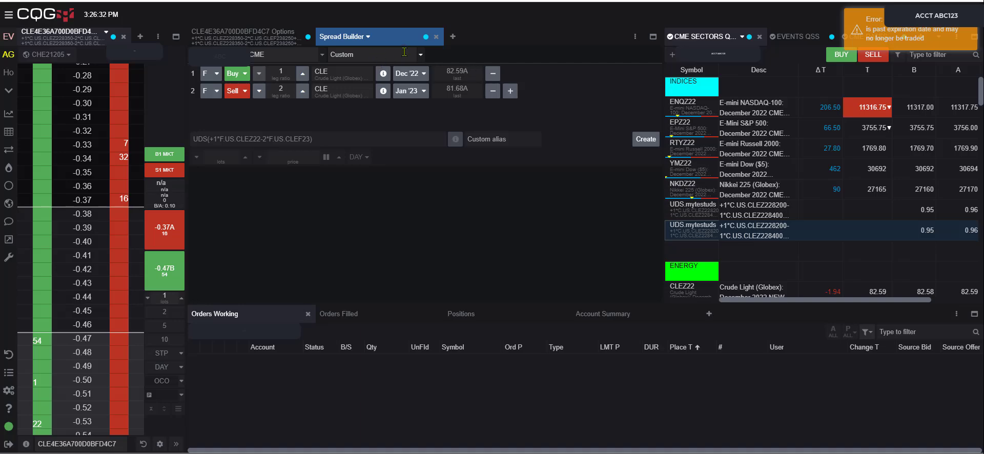
click(214, 75)
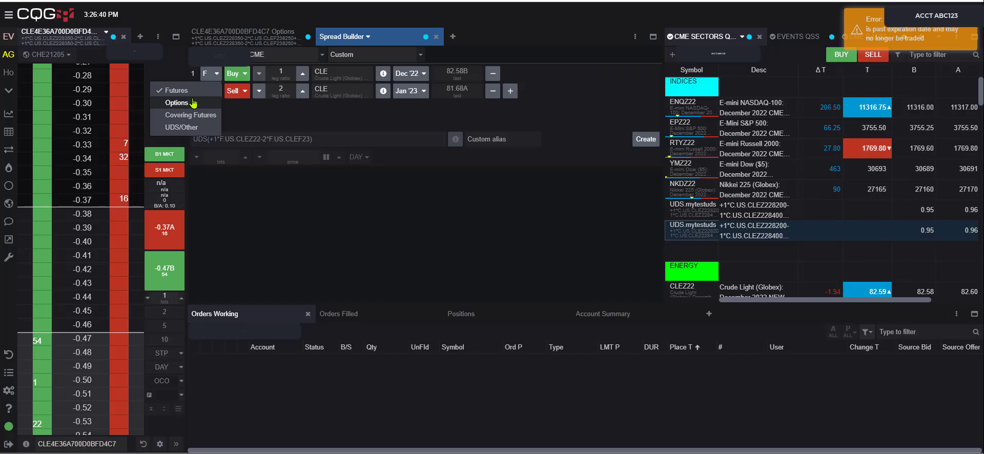
click(192, 103)
click(216, 92)
click(211, 119)
click(245, 75)
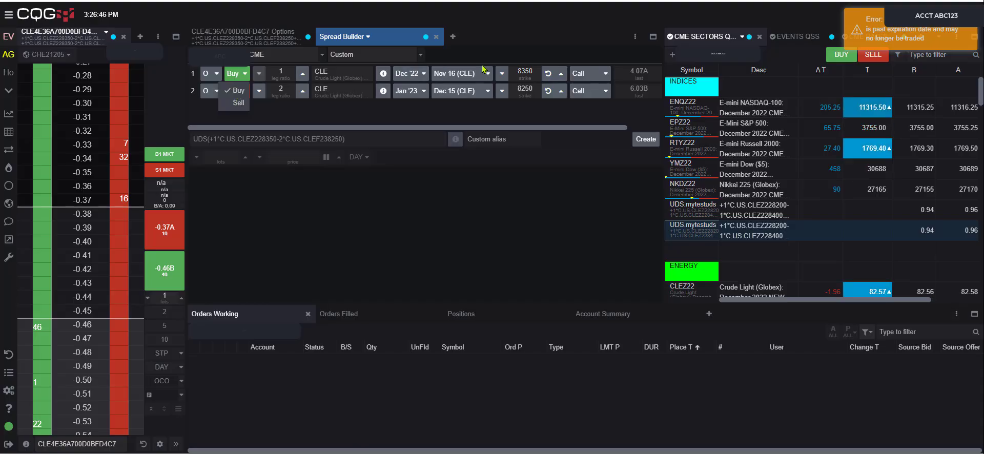
key(Down)
key(Return)
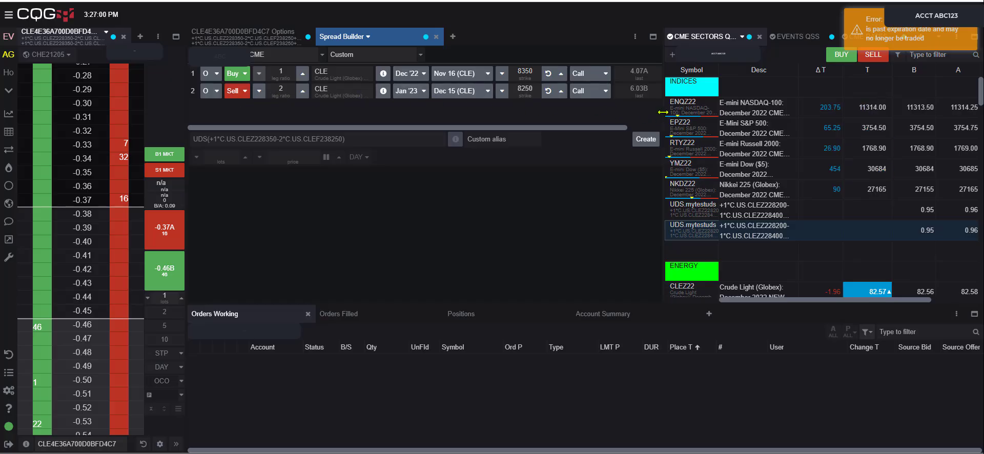
Widen the builder and add a third leg buying one Feb '23 8350 CLE call.
drag(663, 112, 756, 112)
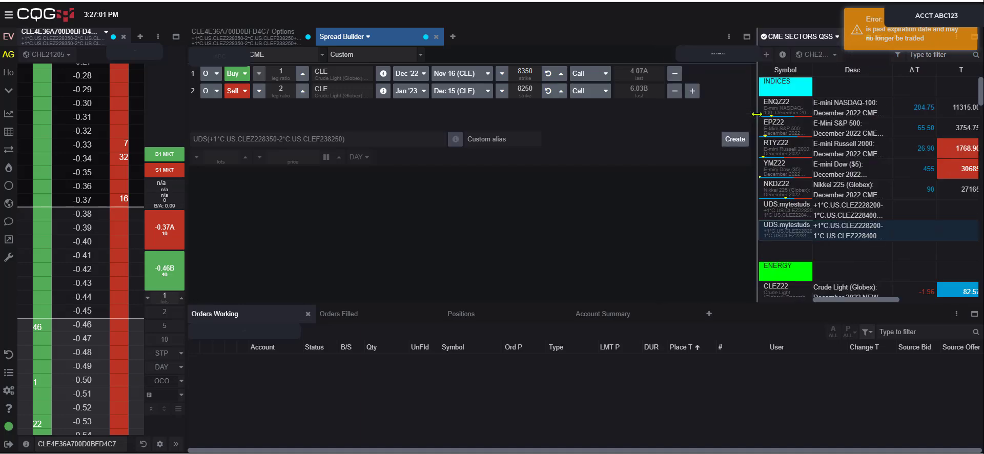
click(692, 94)
click(217, 113)
click(163, 136)
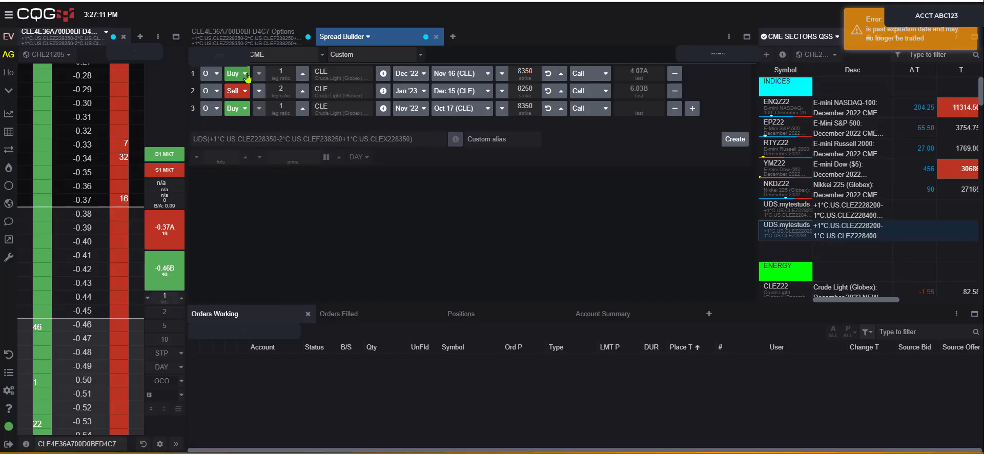
click(421, 111)
click(402, 160)
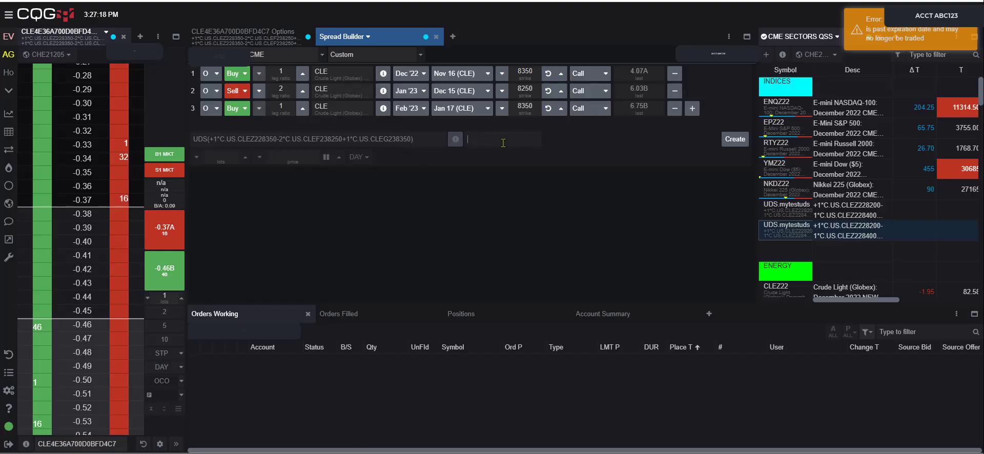
Create the three-leg call spread: +1 Dec '22 8350, -2 Jan '23 8250, +1 Feb '23 8350.
click(733, 143)
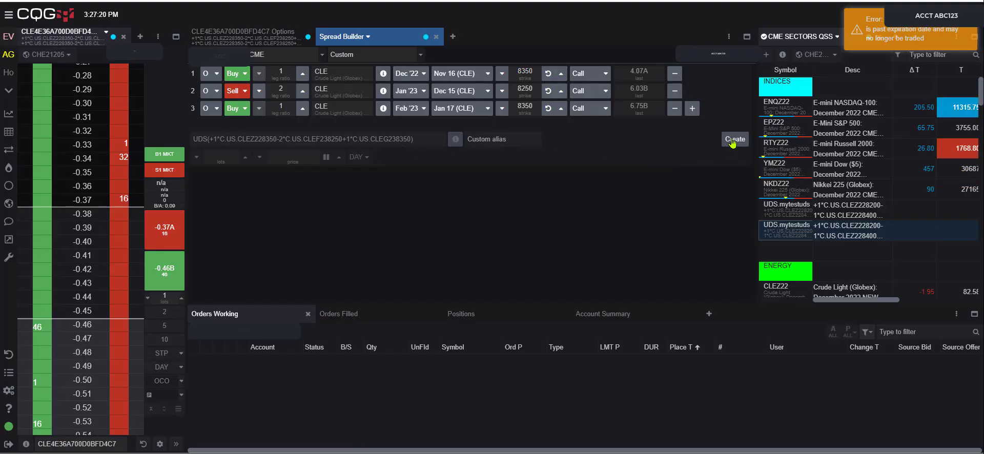